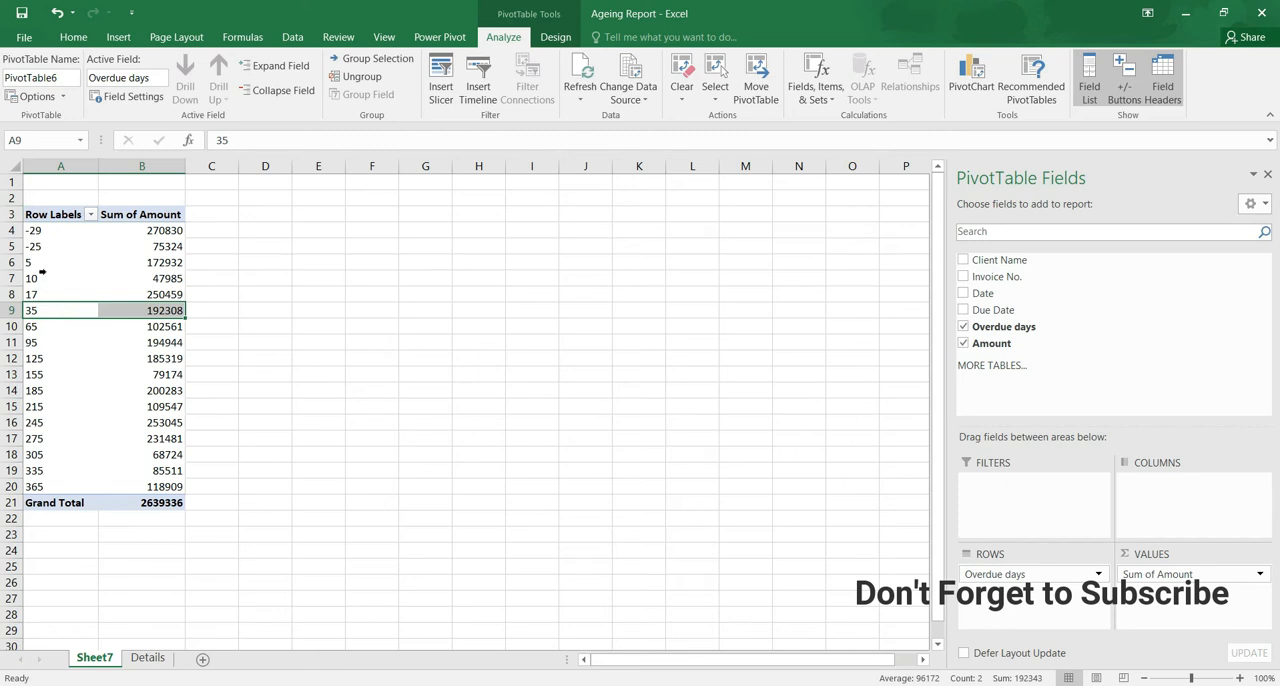
- Start grouping the Overdue days row labels in the pivot table, with the groups starting at 1
left_click(42, 326)
right_click(43, 326)
left_click(44, 326)
right_click(45, 326)
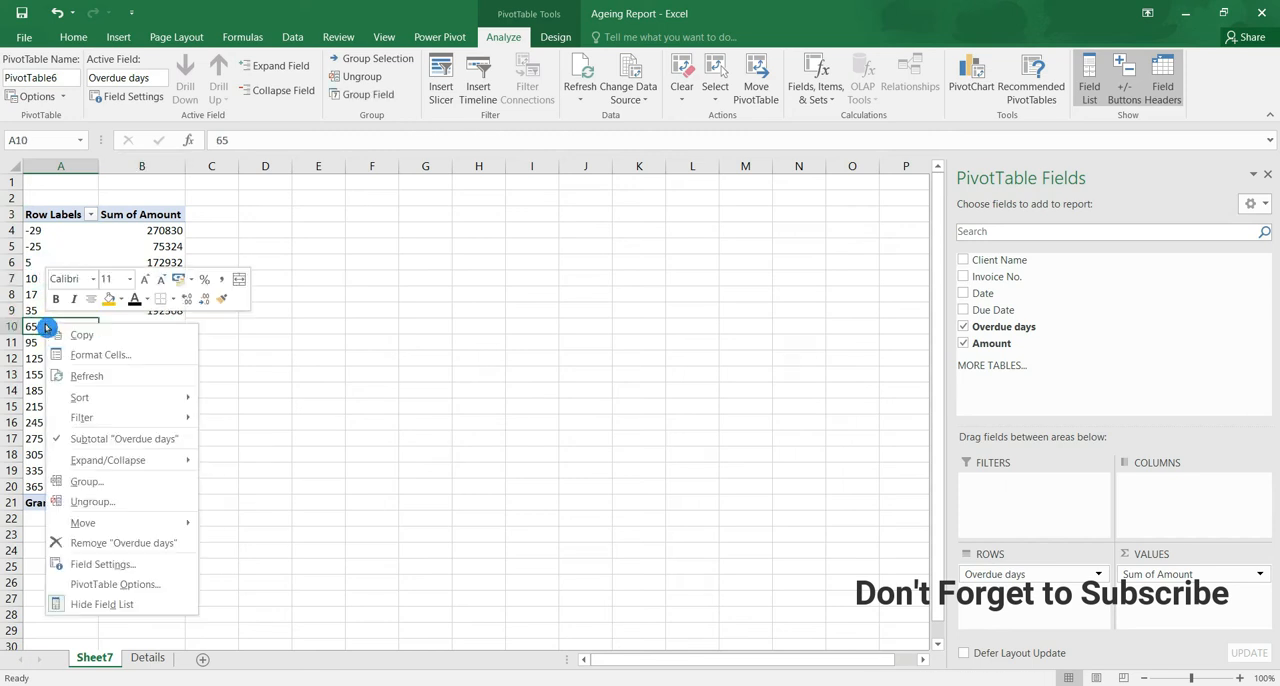
left_click(146, 484)
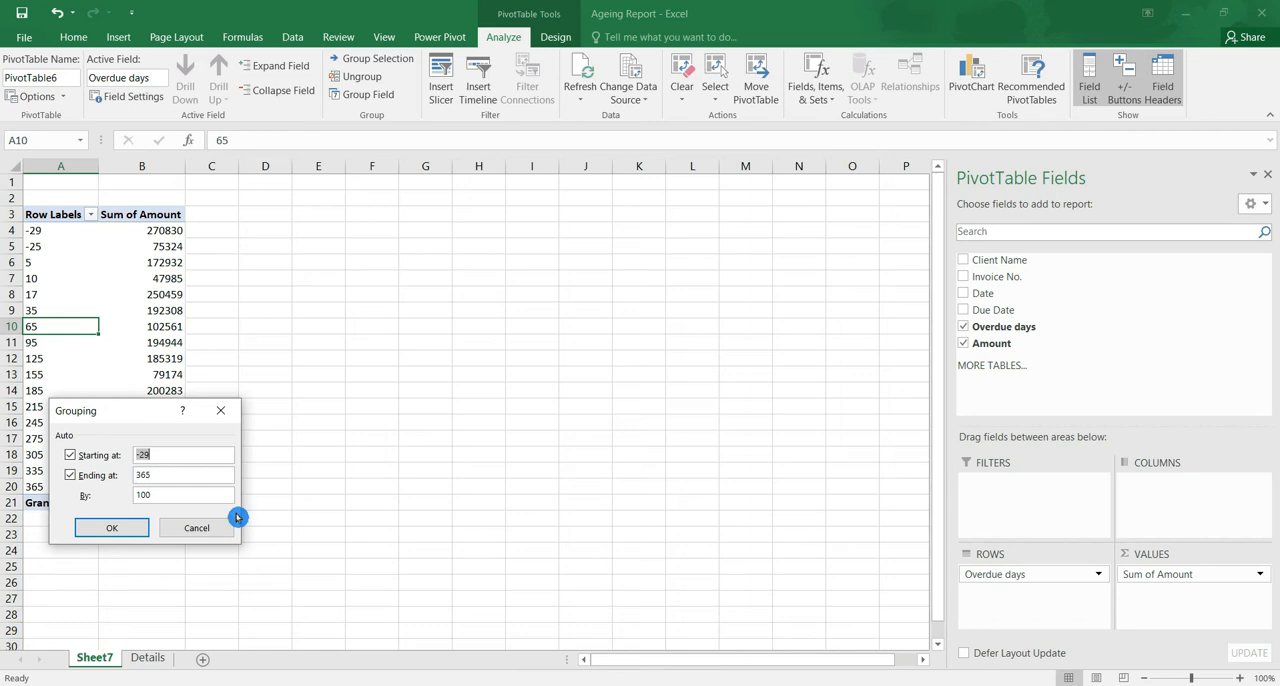
type("1")
key("Tab")
left_click(72, 457)
left_click(175, 456)
key("BackSpace")
- Set the grouping to end at 180 with an interval of 30 and apply it
key("BackSpace")
key("BackSpace")
key("Tab")
left_click(180, 476)
key("BackSpace")
key("BackSpace")
key("BackSpace")
type("180")
key("Tab")
type("30")
left_click(131, 527)
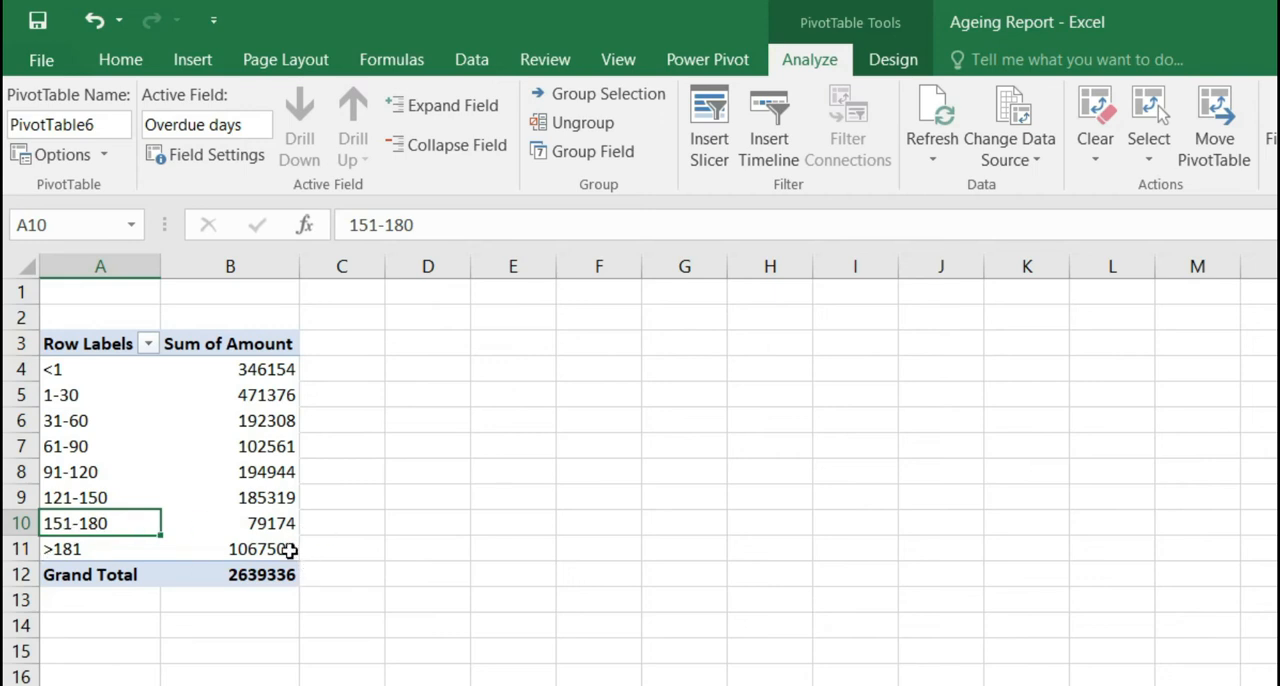
- Move the Overdue days field to the pivot table's columns and add Client Name to the rows
mouse_move(289, 549)
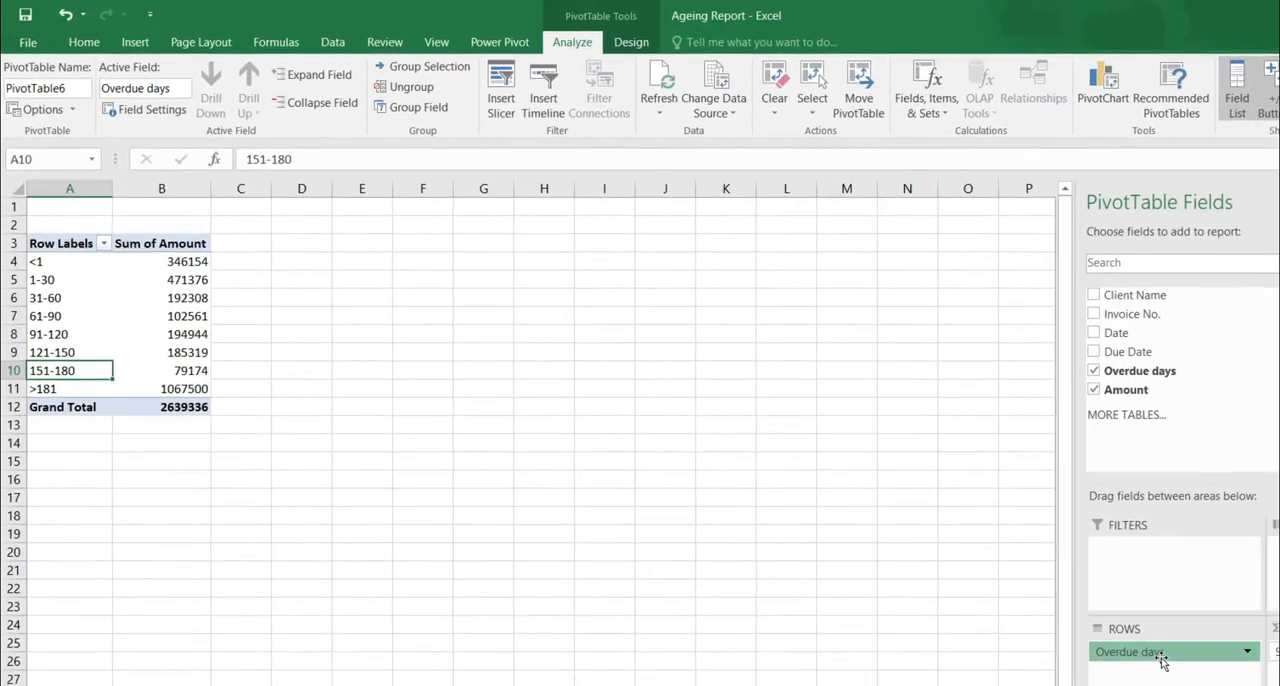
left_click_drag(1157, 651, 1200, 509)
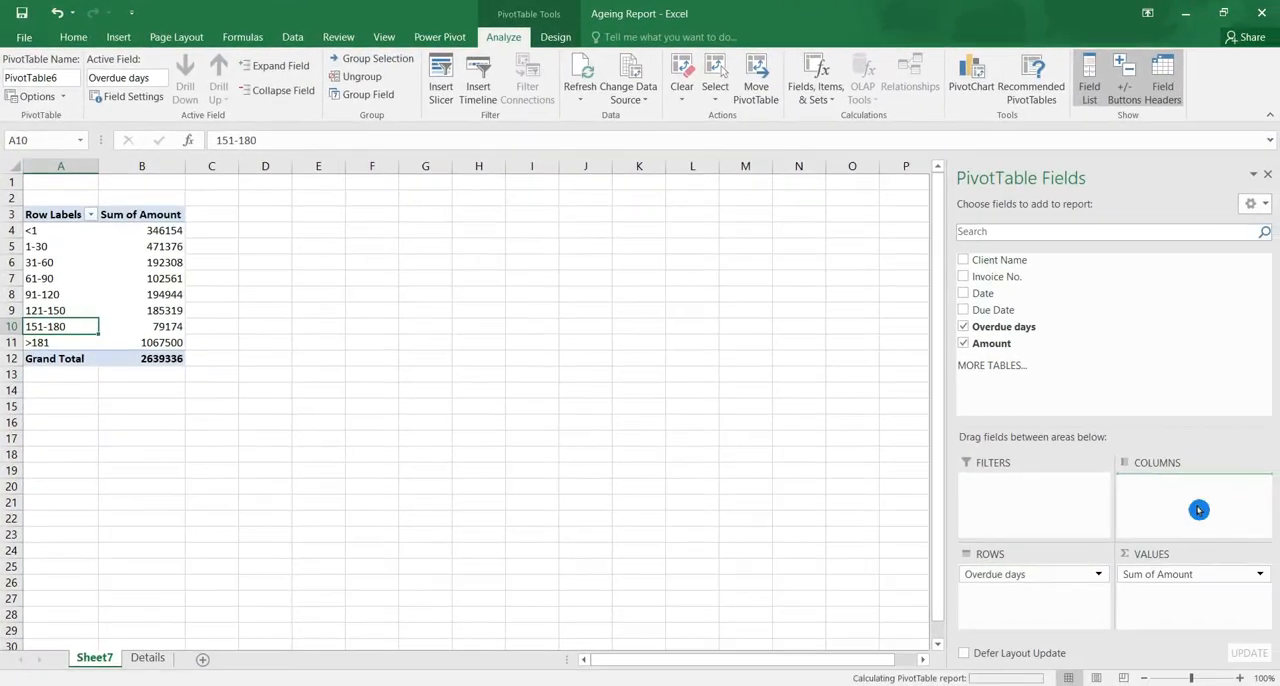
left_click_drag(1036, 262, 1058, 606)
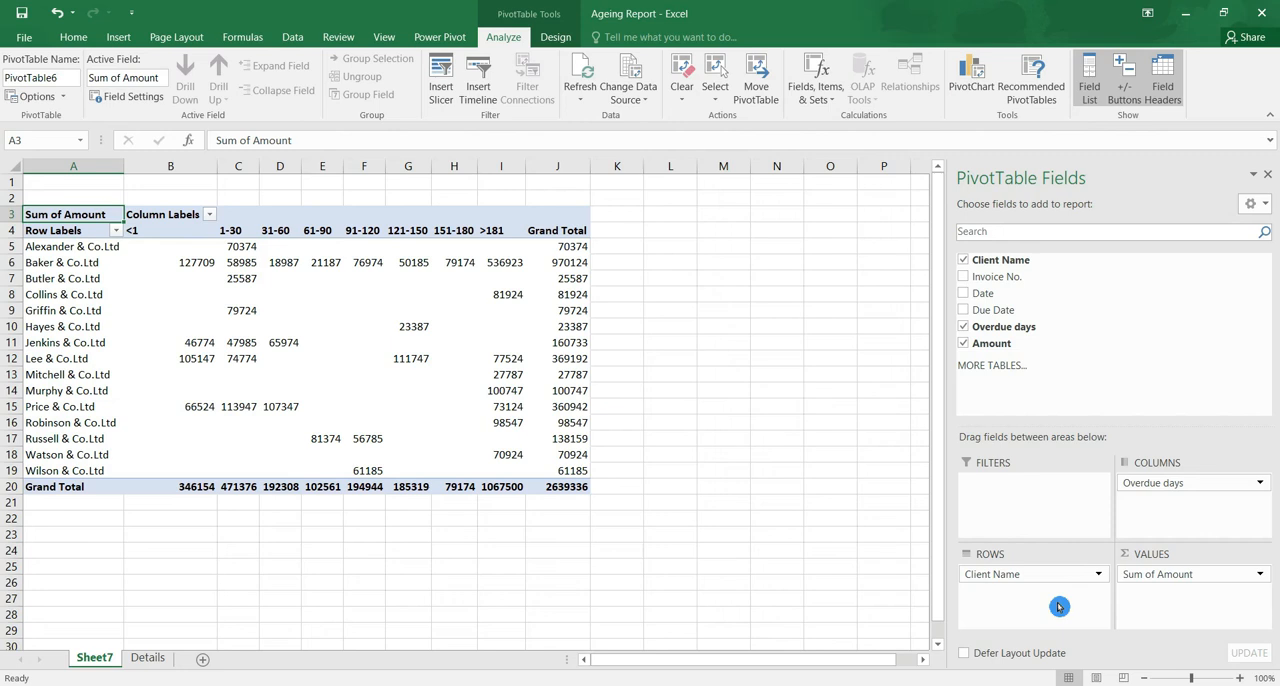
- Apply all borders and comma-style number formatting without decimals to the pivot table range A4:J20
left_click(73, 37)
left_click_drag(60, 230, 568, 487)
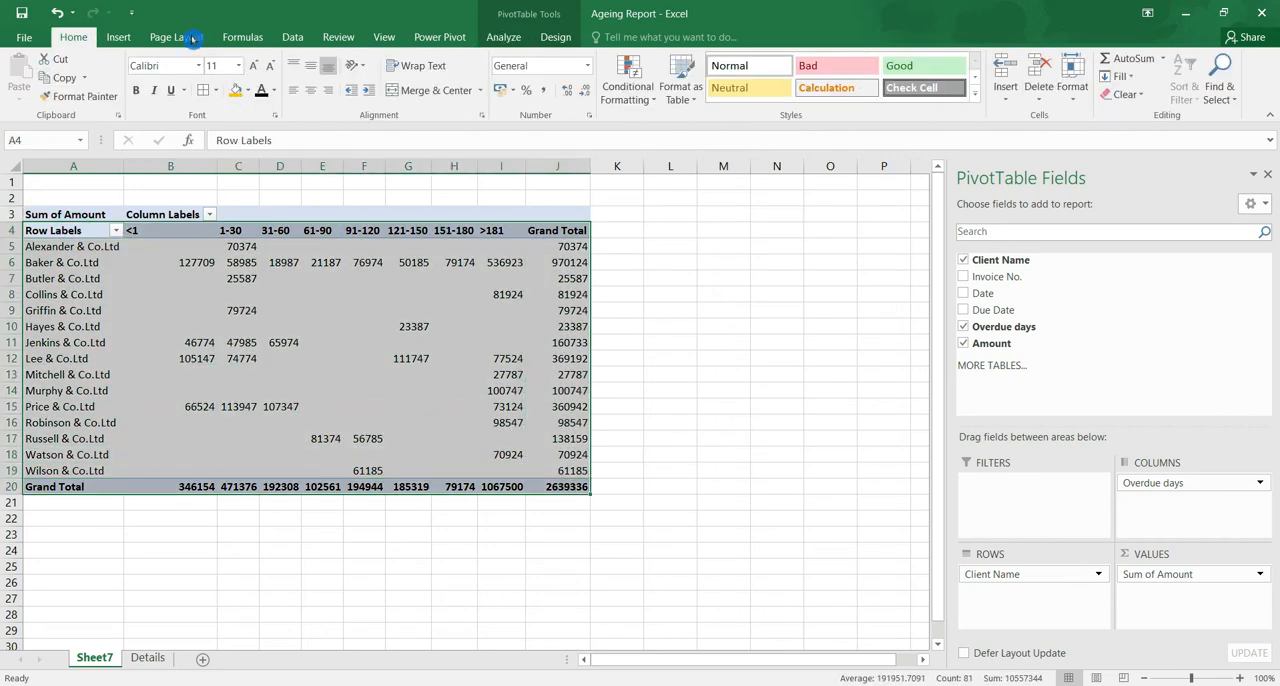
left_click(204, 90)
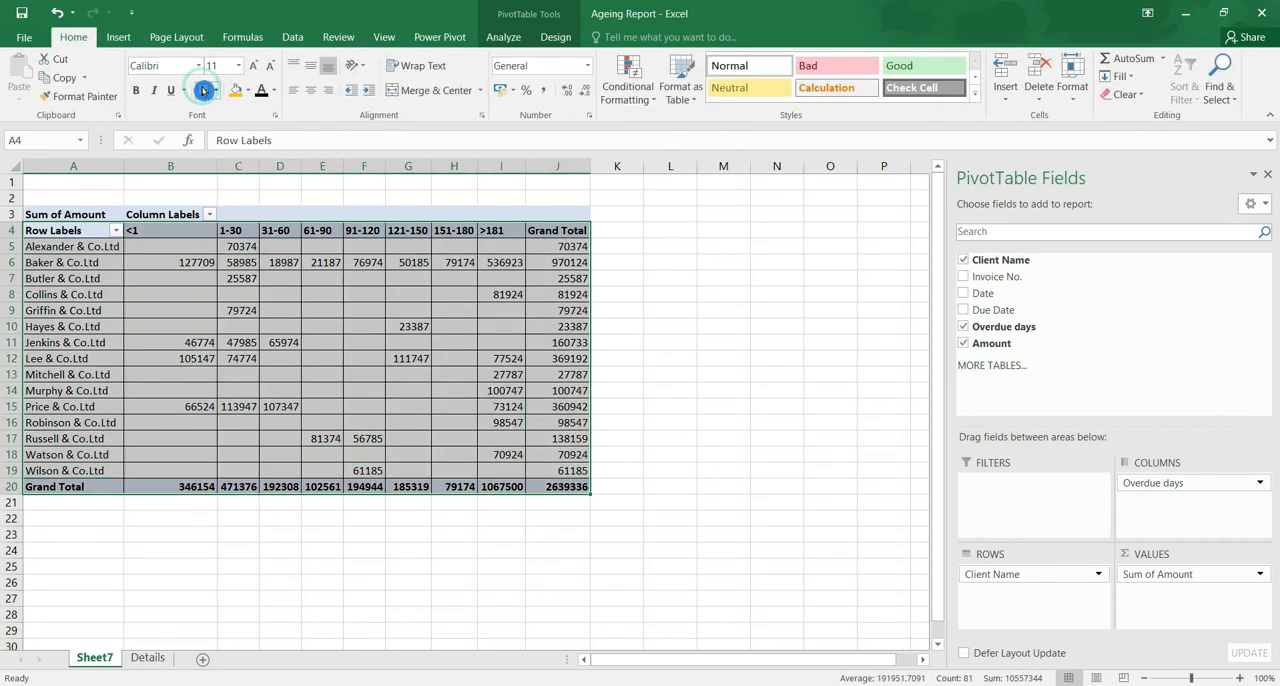
left_click(543, 91)
left_click(590, 95)
left_click(590, 95)
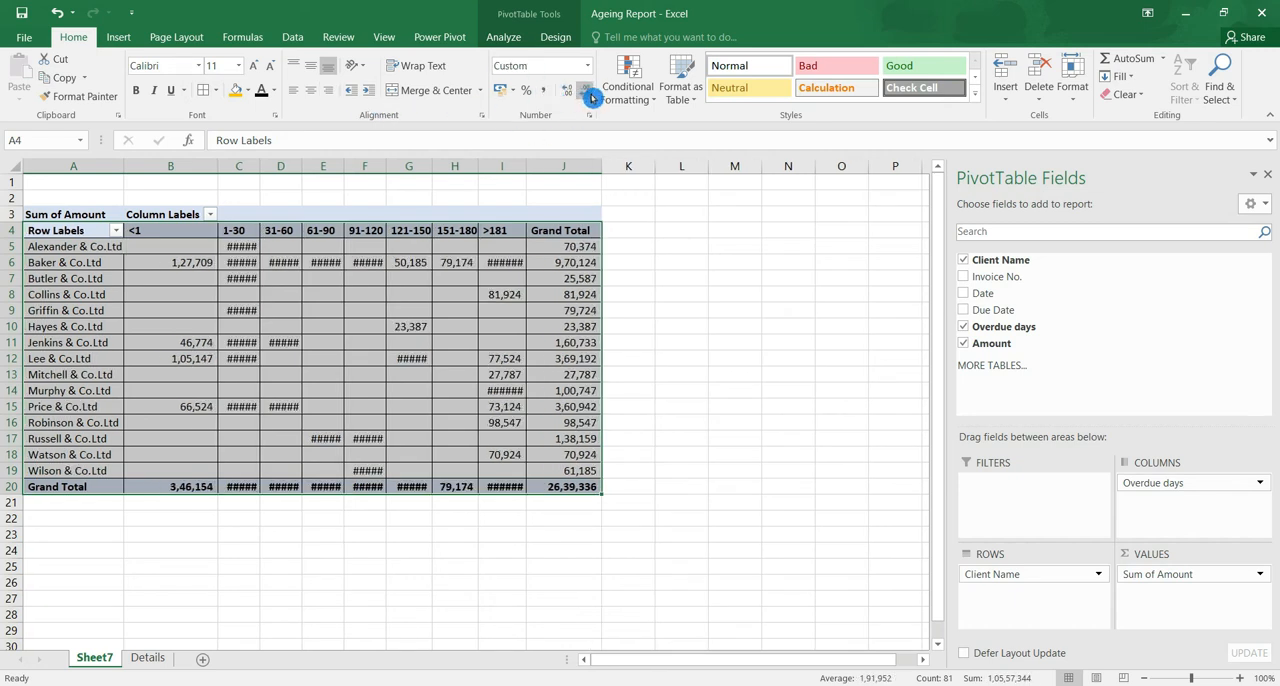
- Autofit the widths of columns B to J to their contents
left_click_drag(195, 167, 580, 171)
double_click(526, 166)
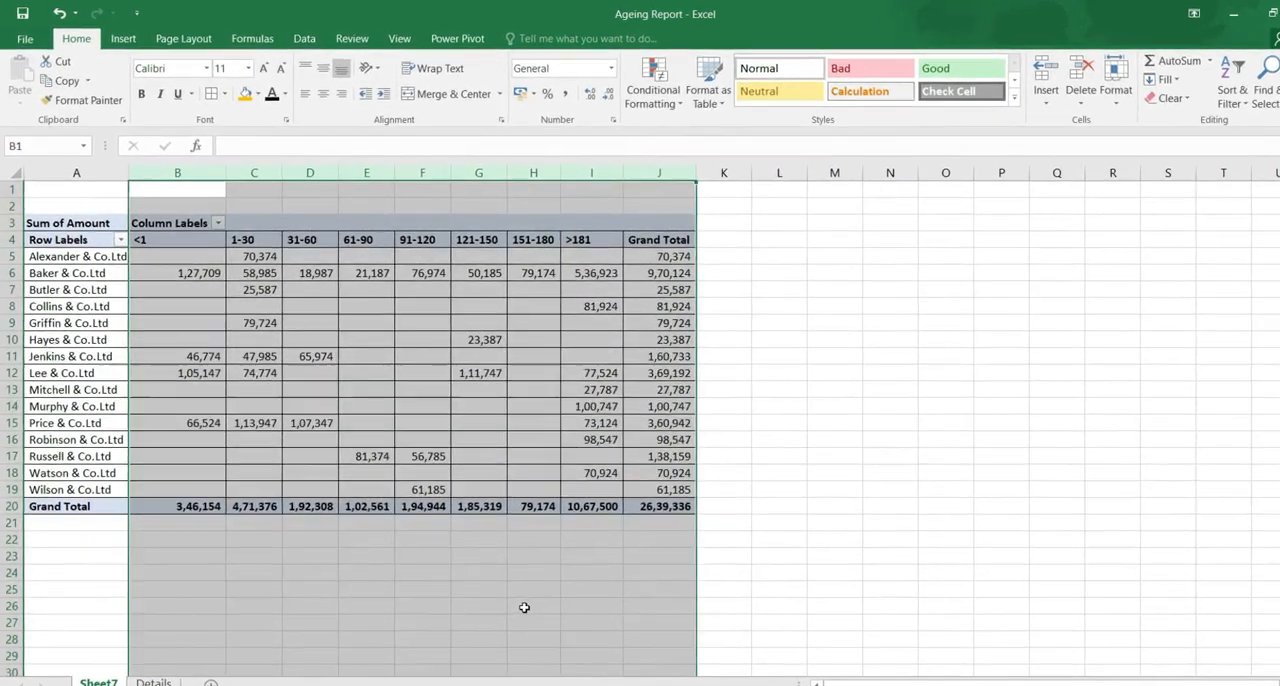
left_click(533, 539)
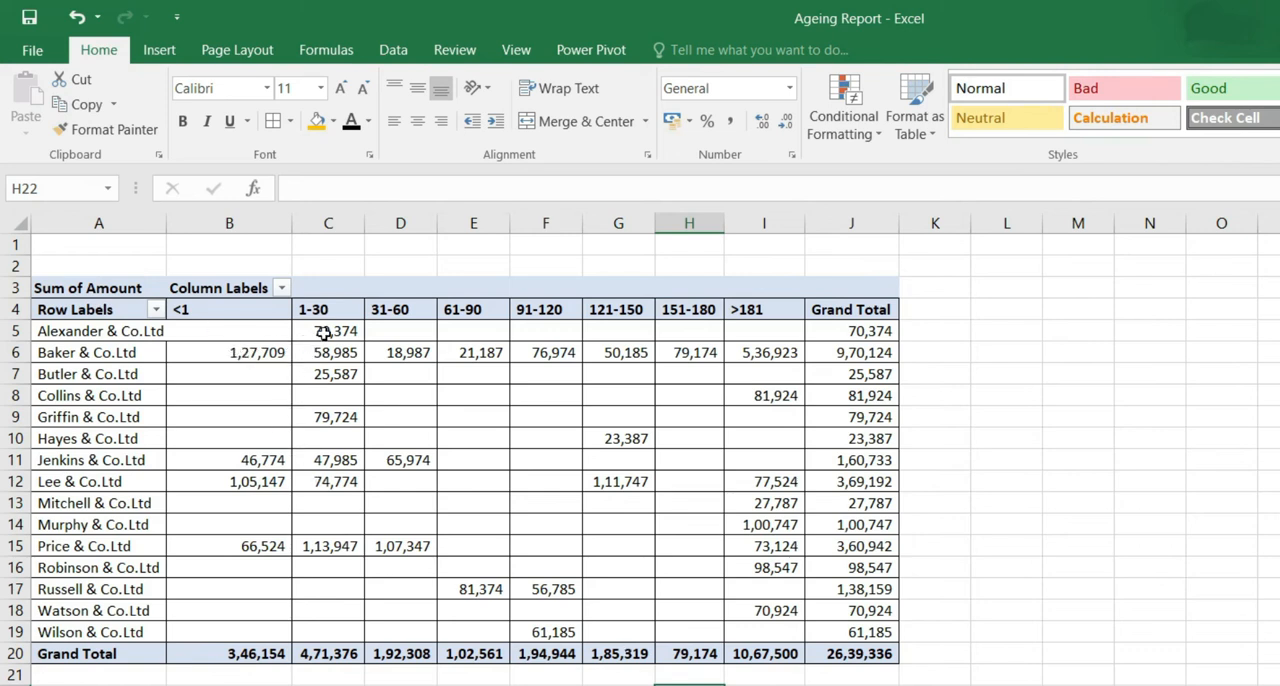
- Examine how the outstanding amounts of Alexander & Co.Ltd and Baker & Co.Ltd spread across the ageing groups
left_click_drag(388, 335, 776, 329)
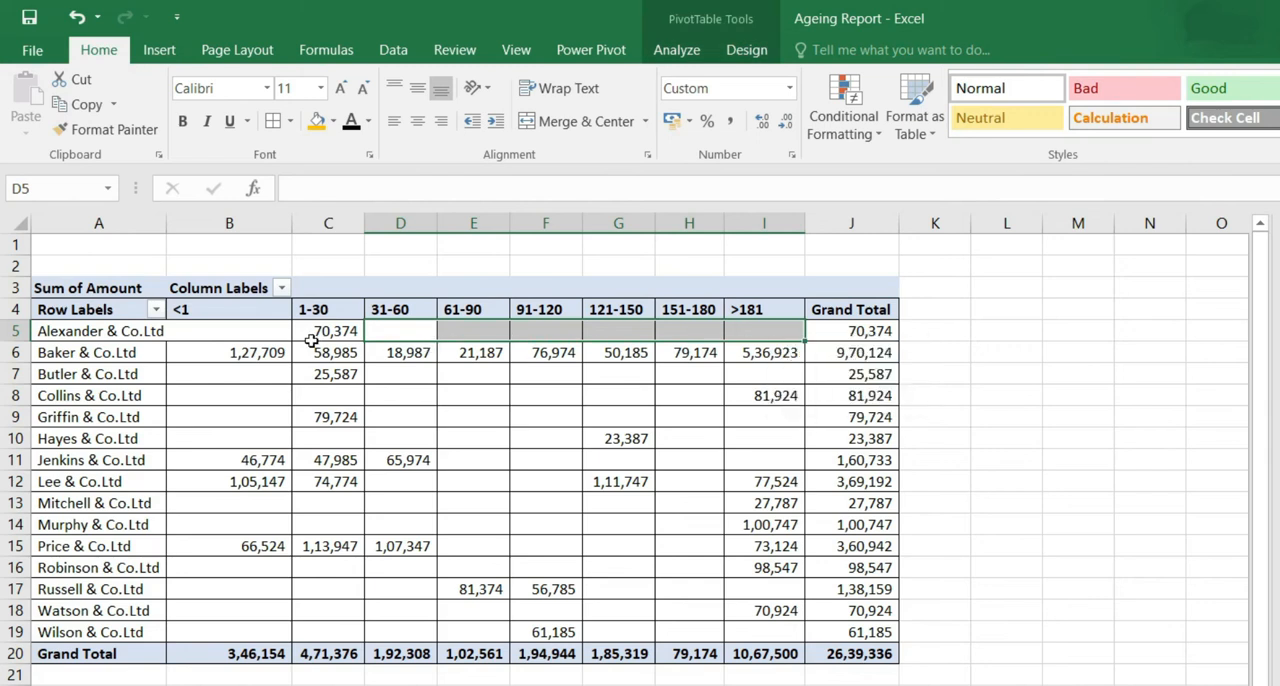
left_click(311, 338)
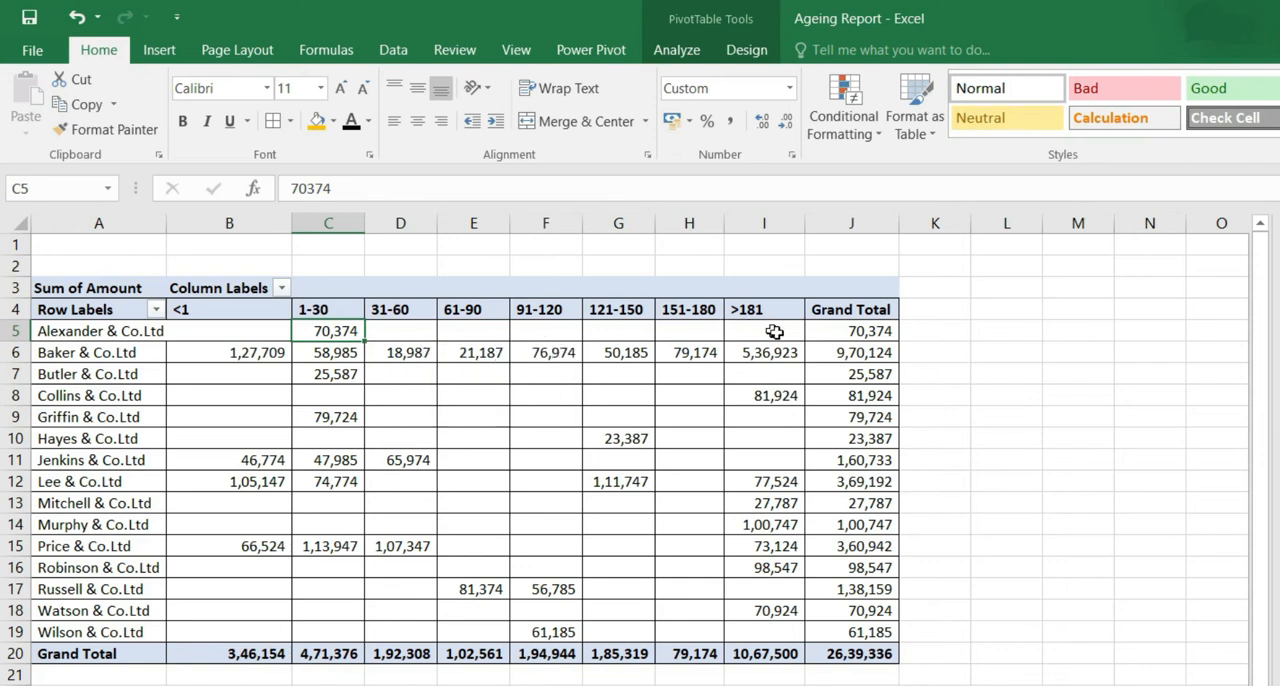
left_click(48, 353)
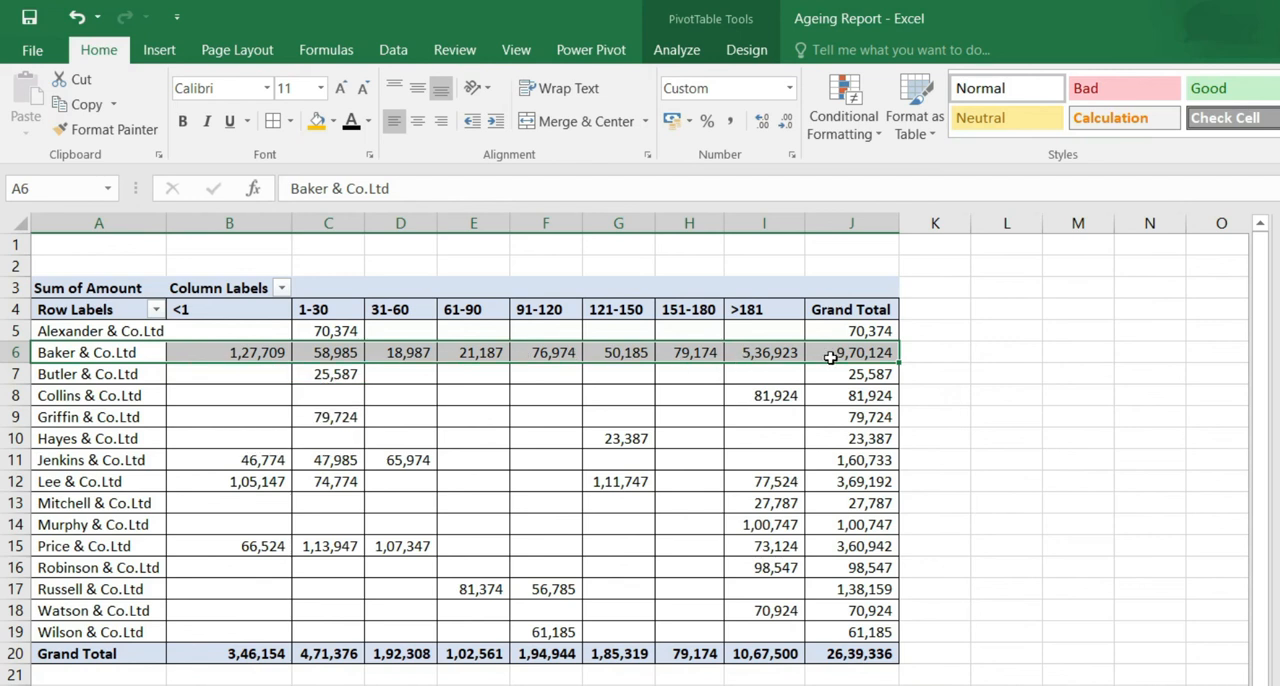
mouse_move(831, 357)
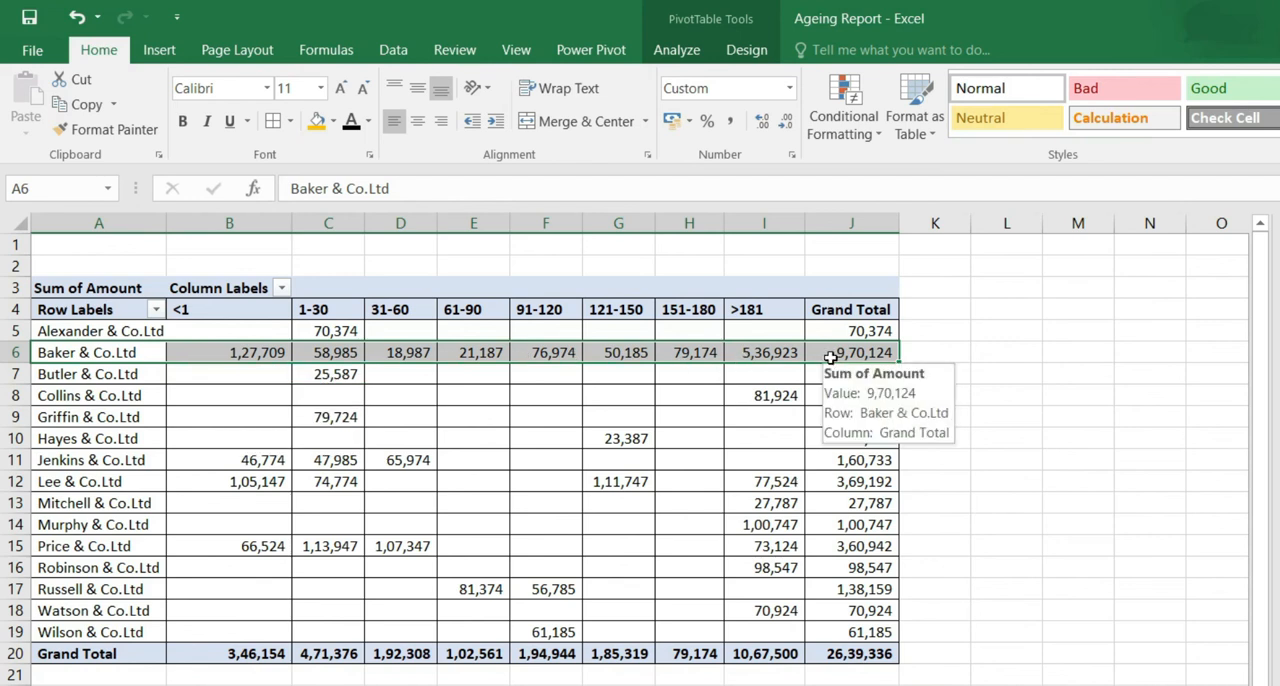
left_click(831, 357)
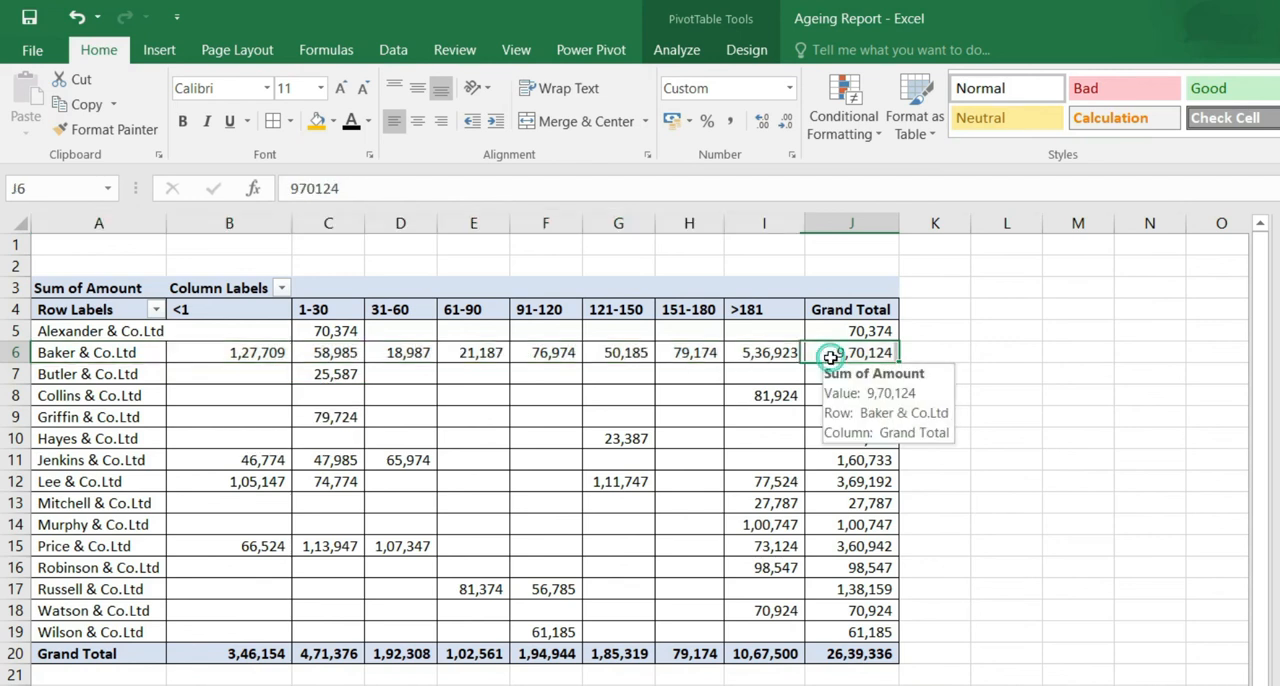
left_click(770, 352)
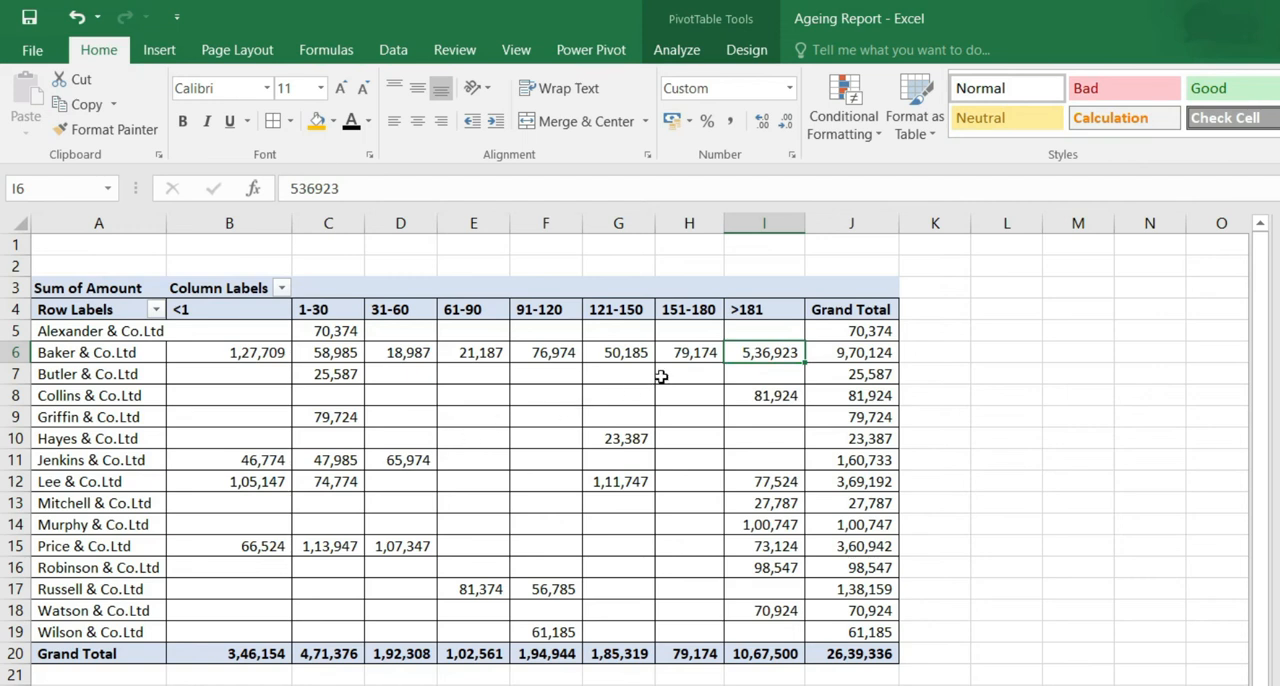
left_click(232, 358)
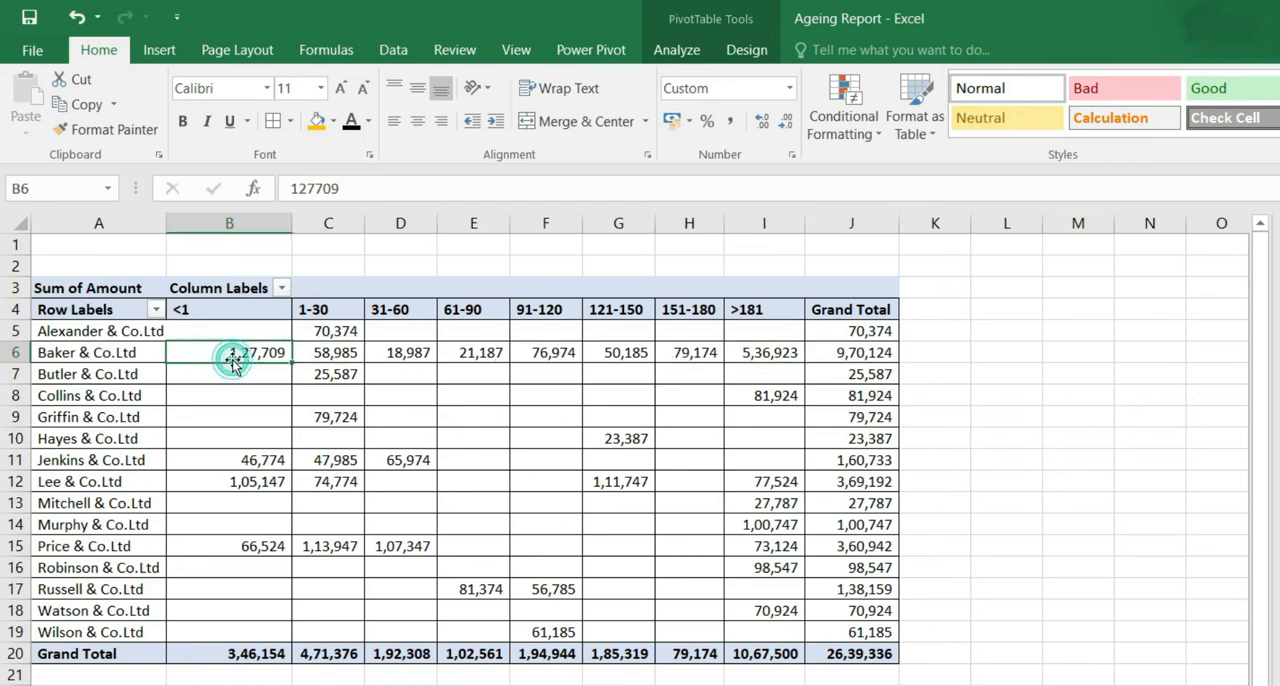
left_click_drag(332, 352, 684, 357)
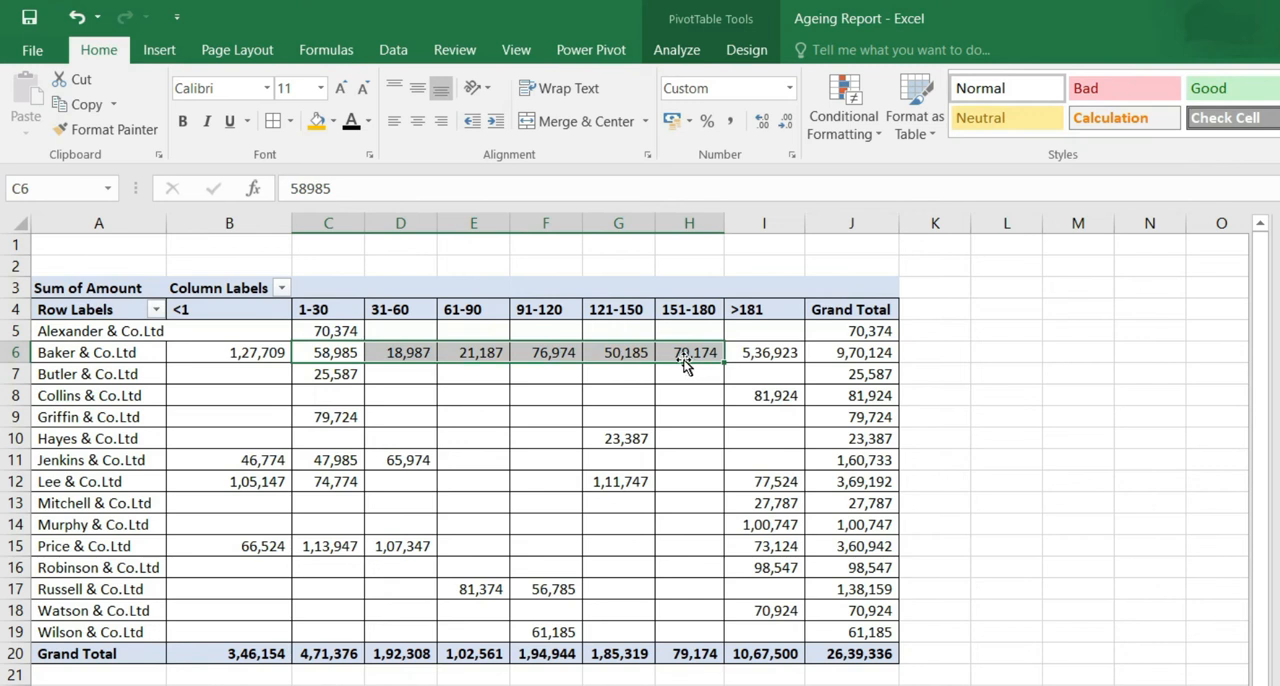
- Highlight the Baker & Co.Ltd row, A6:J6, with an orange fill
left_click_drag(118, 350, 840, 352)
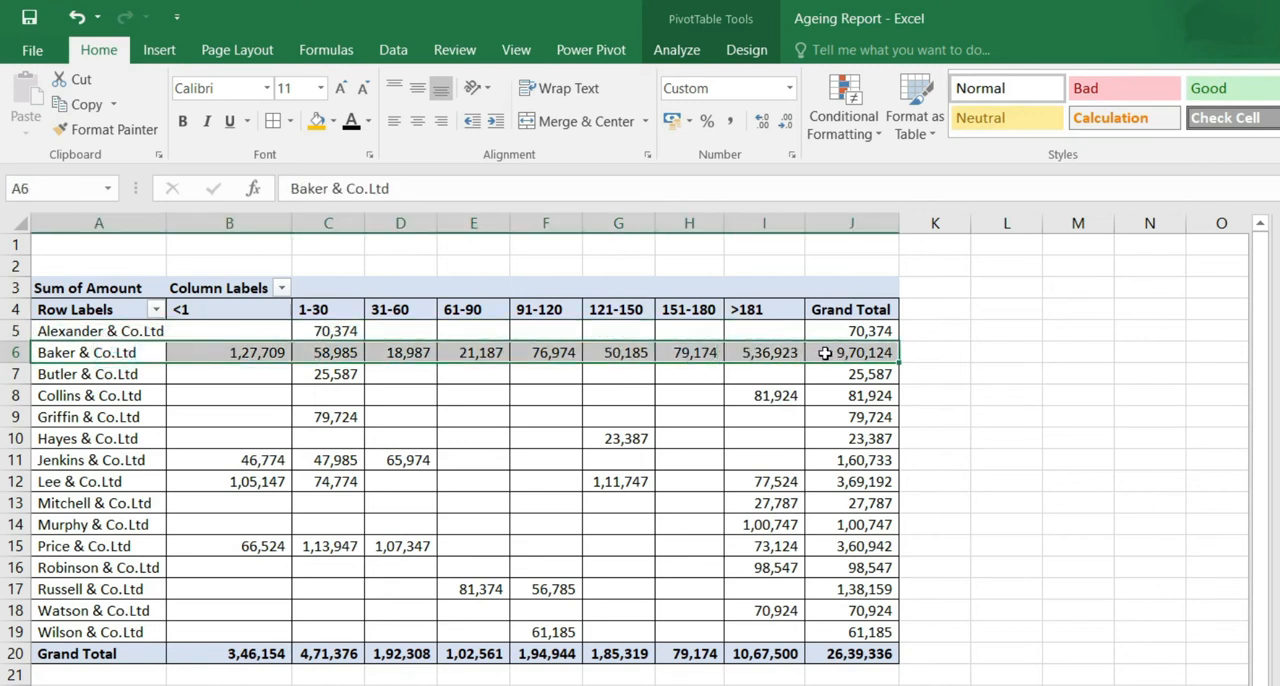
left_click(316, 122)
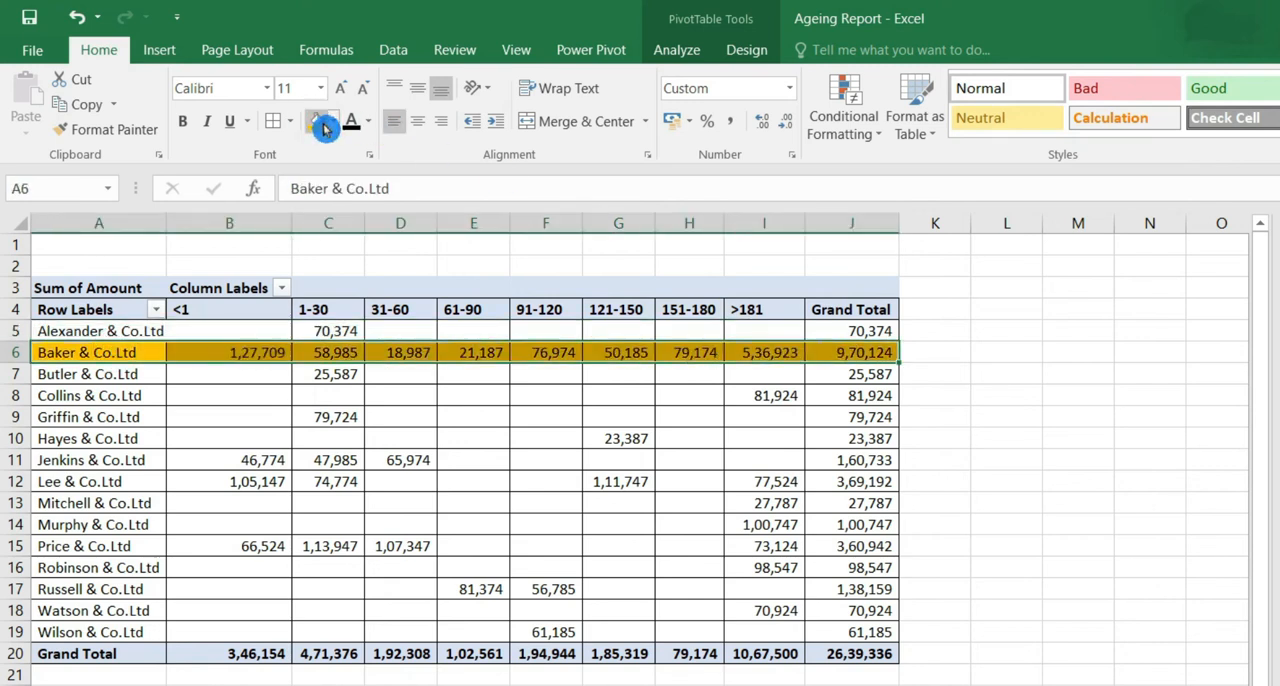
left_click(340, 374)
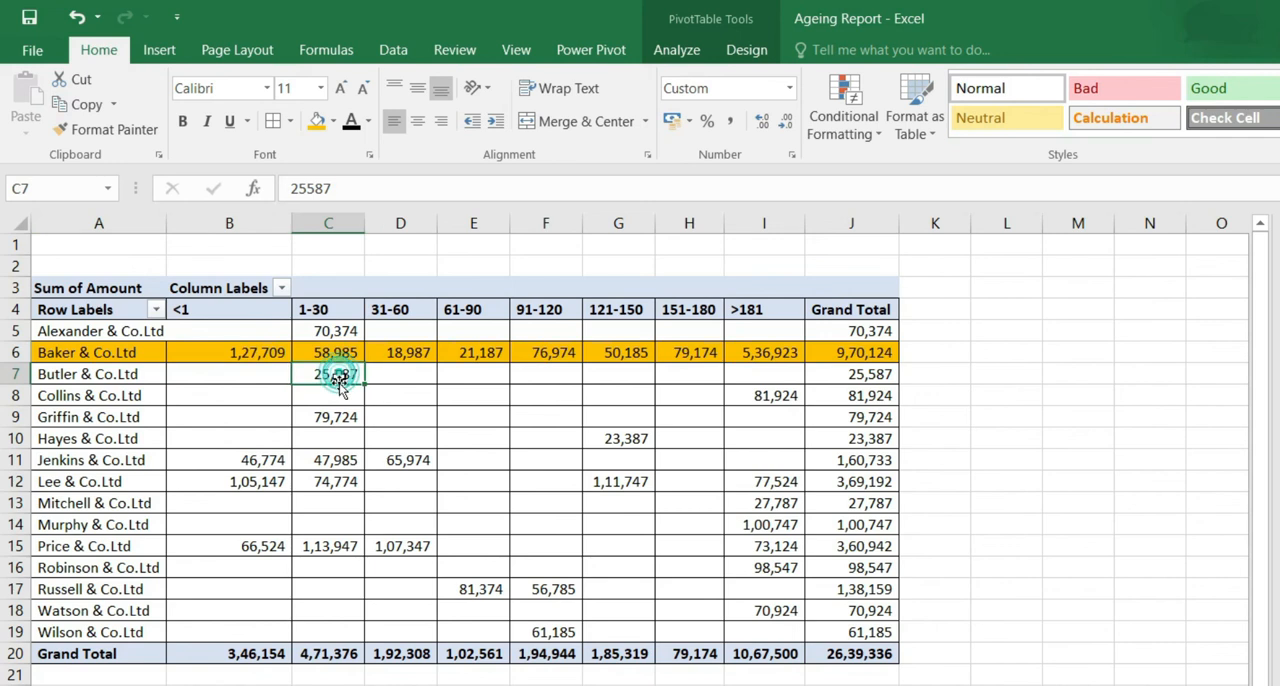
- Review the Collins & Co.Ltd row and highlight its >181 amount in cell I8 with the orange fill
left_click(62, 398)
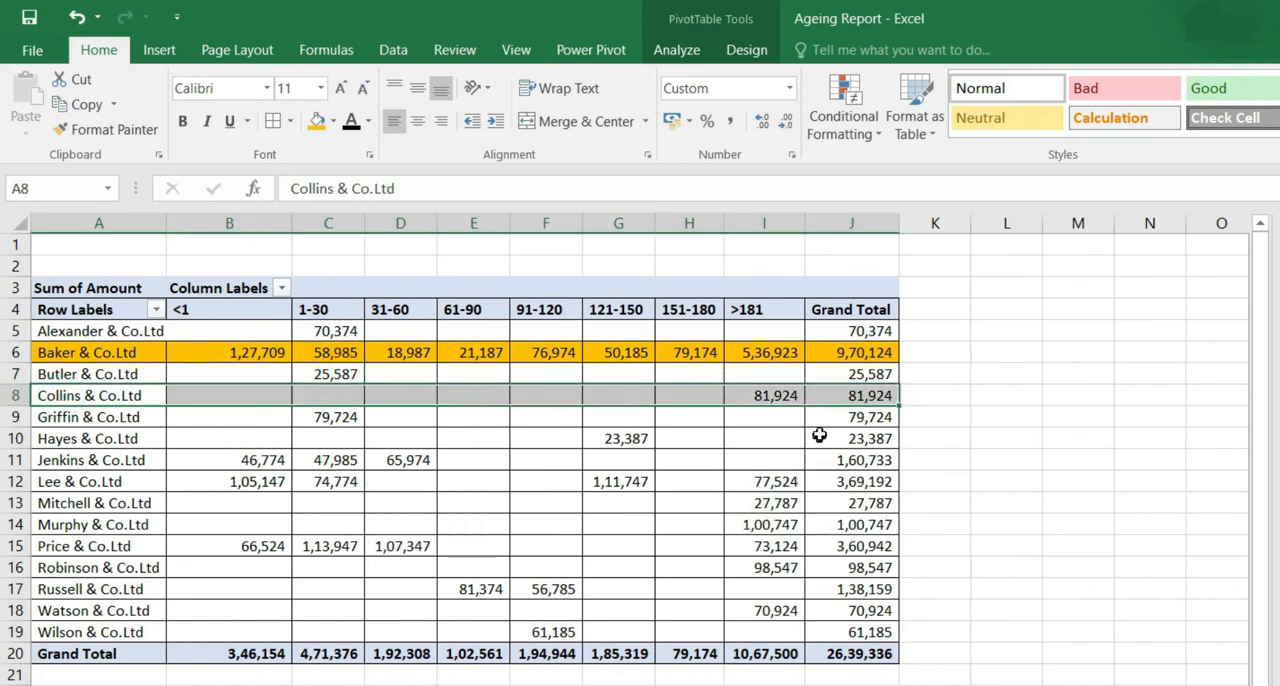
left_click_drag(677, 397, 645, 397)
left_click(243, 400, "shift")
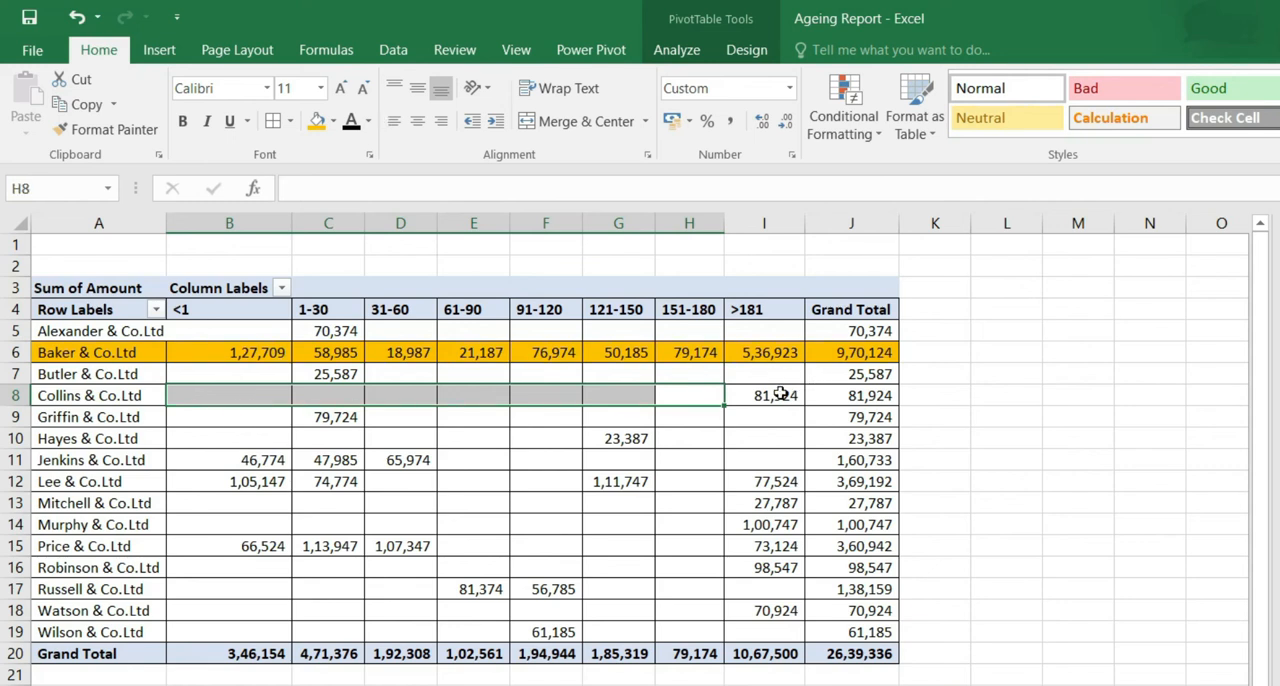
left_click(780, 395)
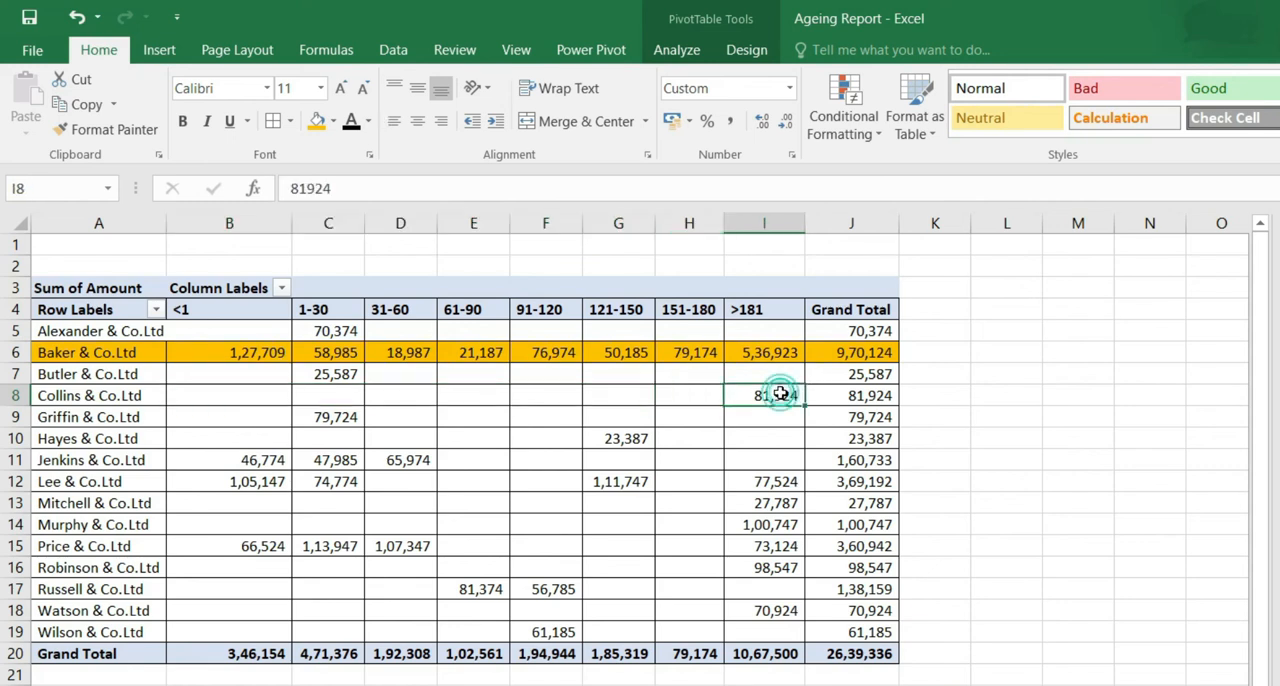
left_click(315, 122)
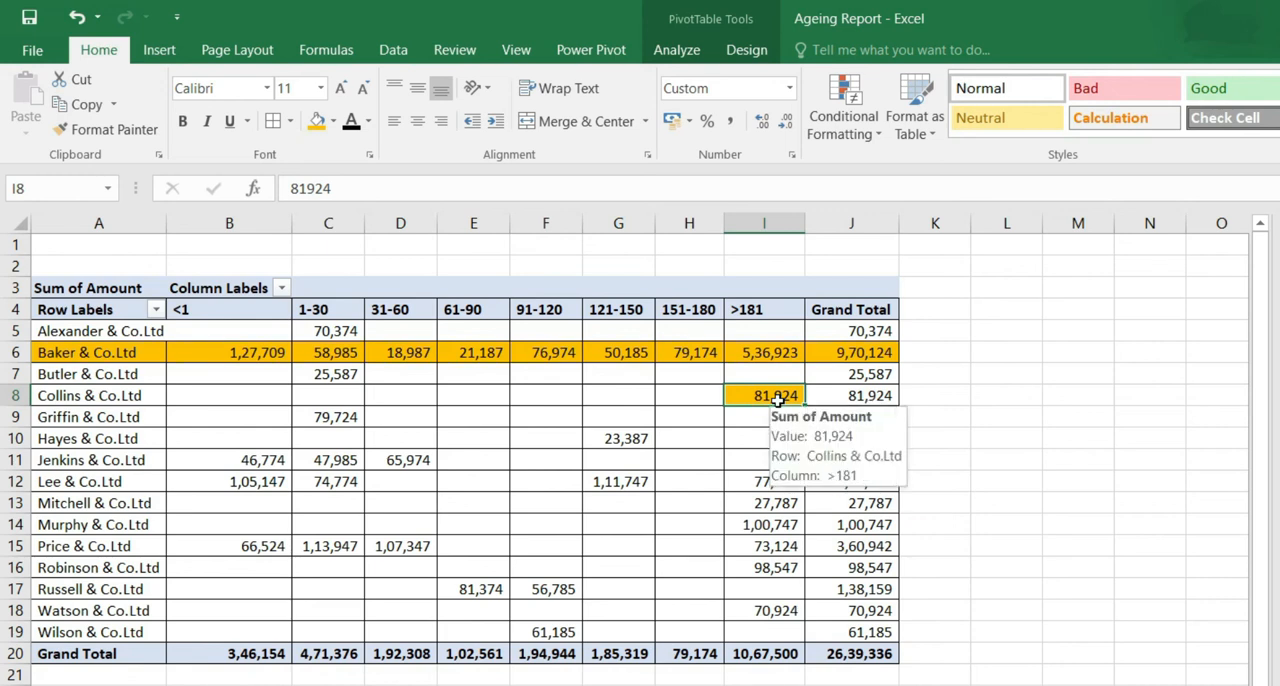
left_click_drag(700, 395, 216, 403)
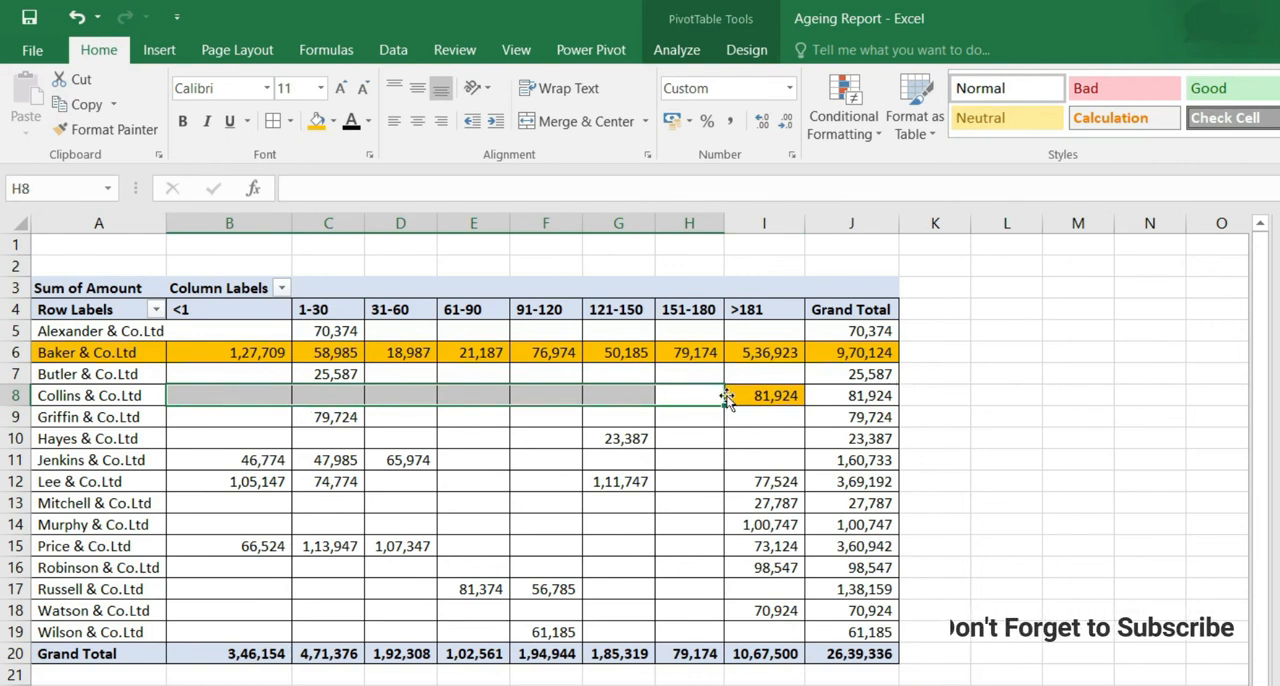
left_click(778, 397)
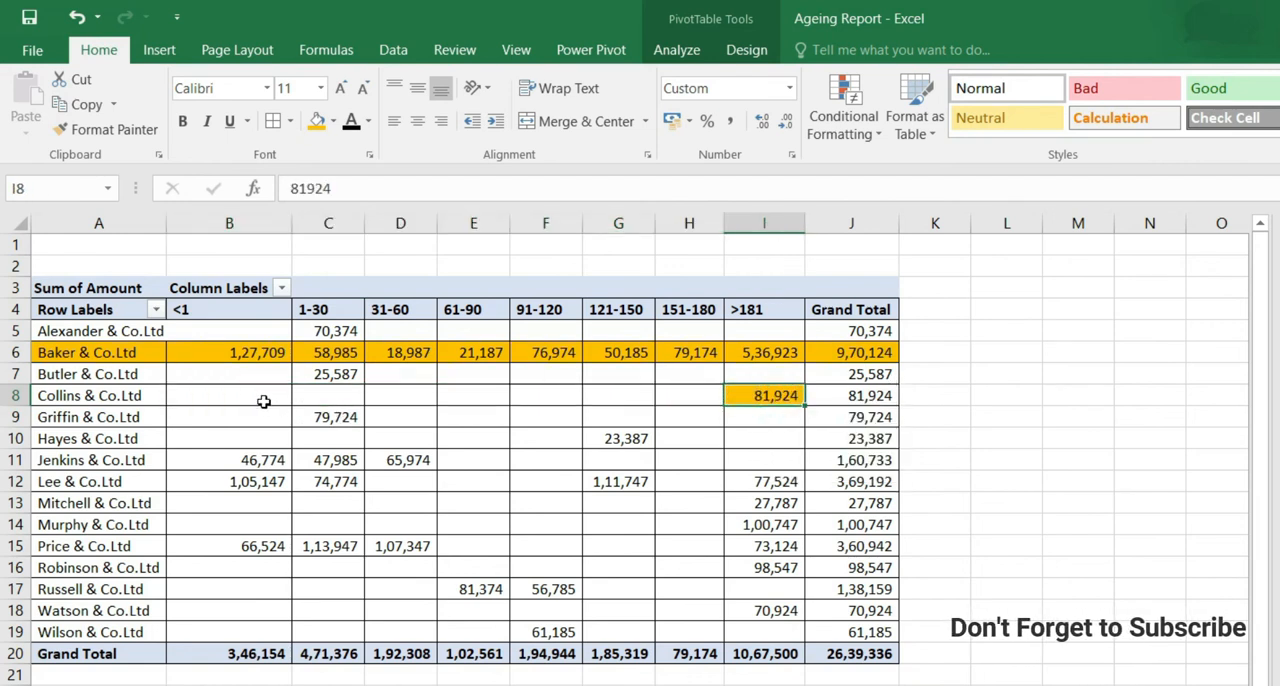
- Highlight the <1 to 31-60 amounts of Jenkins & Co.Ltd (B11:D11) and Price & Co.Ltd (B15:D15) in orange
mouse_move(259, 398)
mouse_move(707, 412)
mouse_move(706, 464)
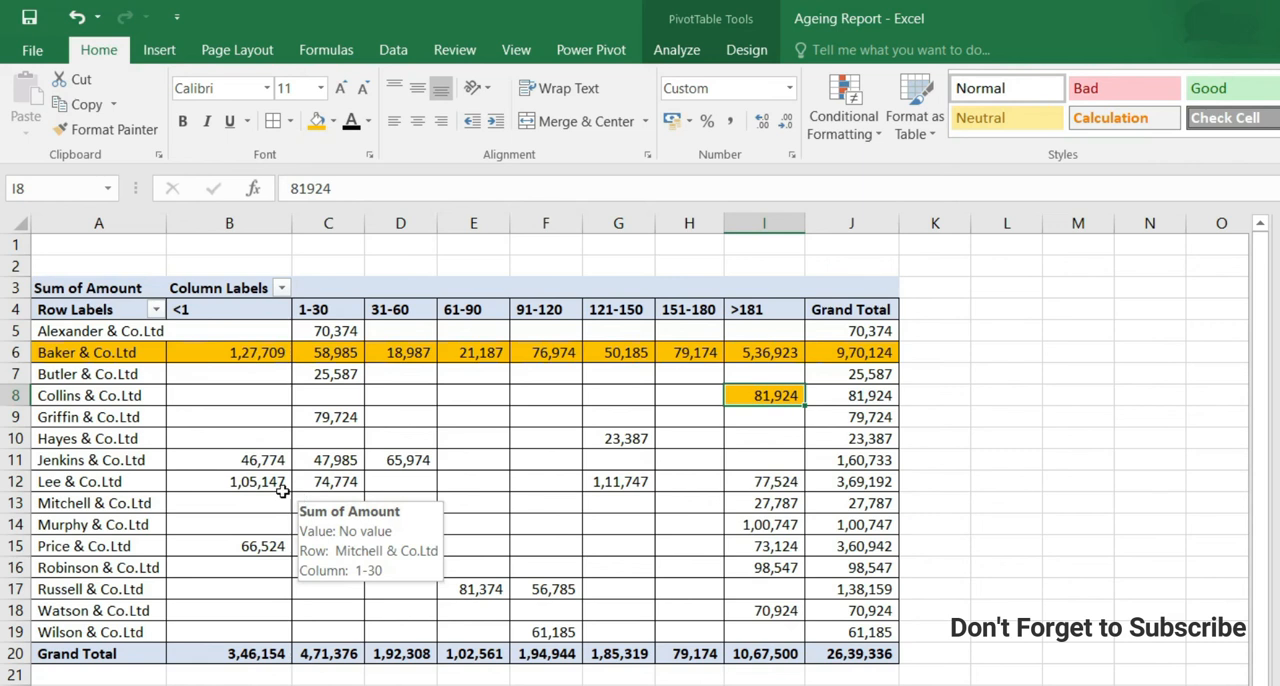
mouse_move(234, 461)
left_click_drag(234, 461, 412, 460)
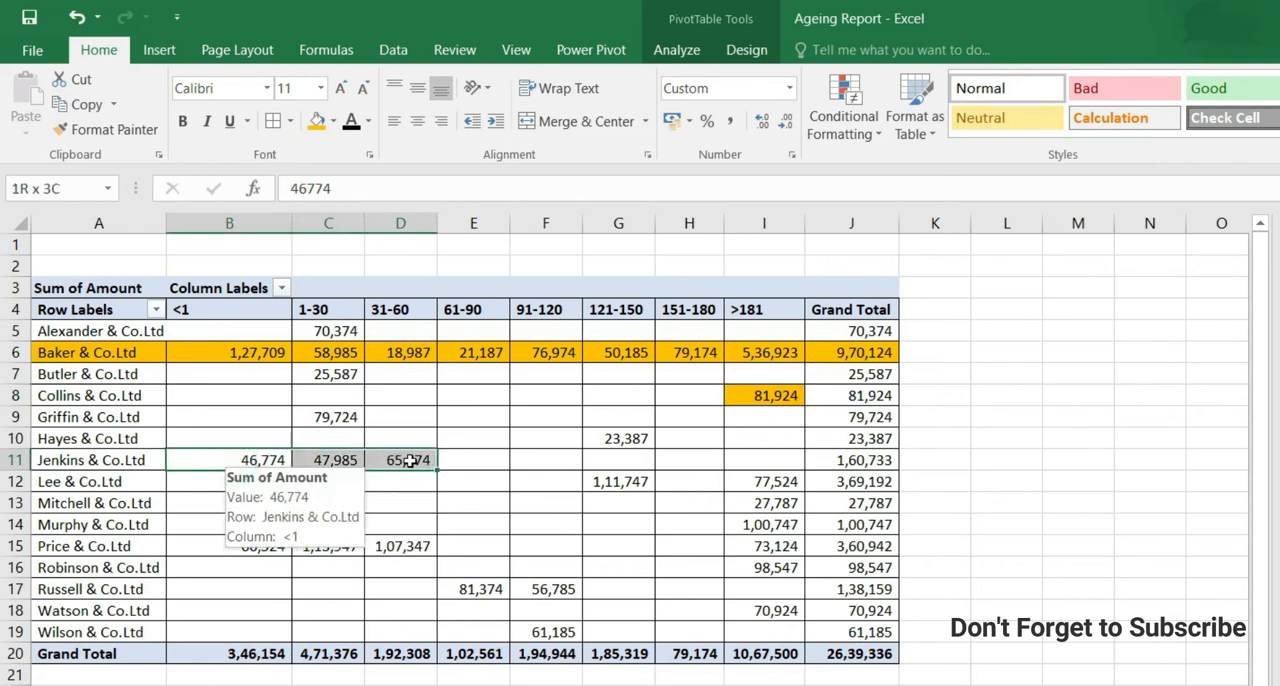
left_click(320, 120)
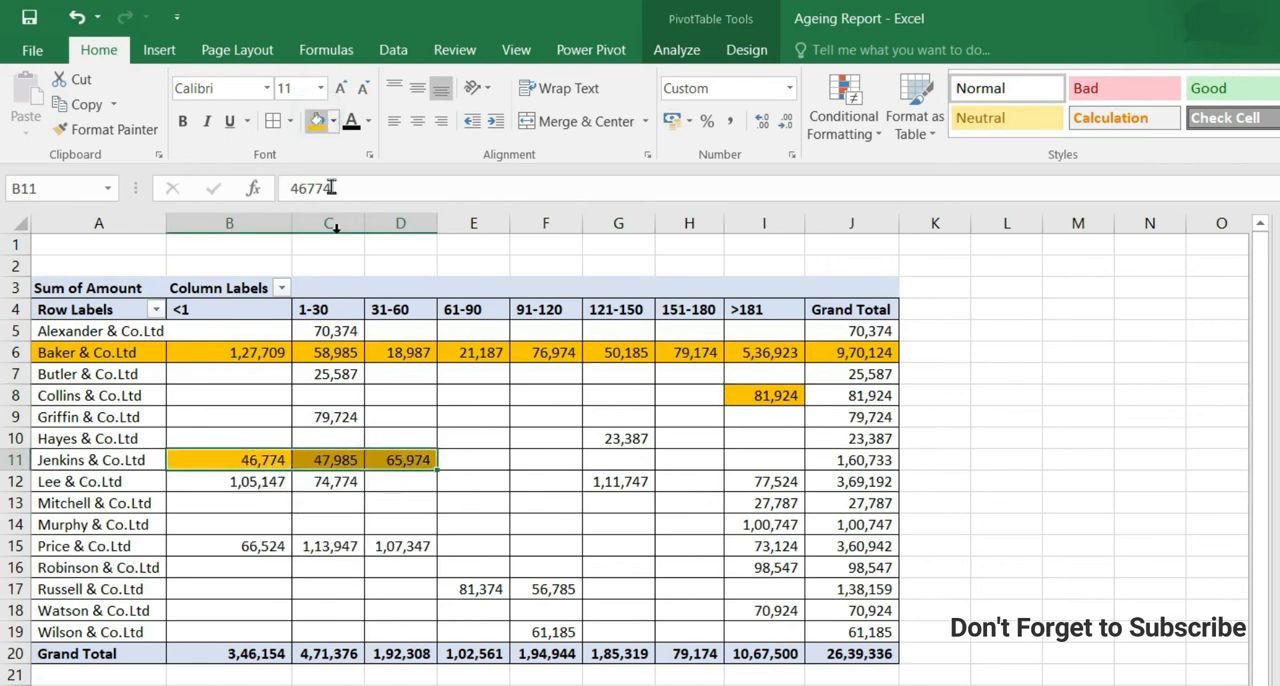
left_click_drag(248, 553, 400, 548)
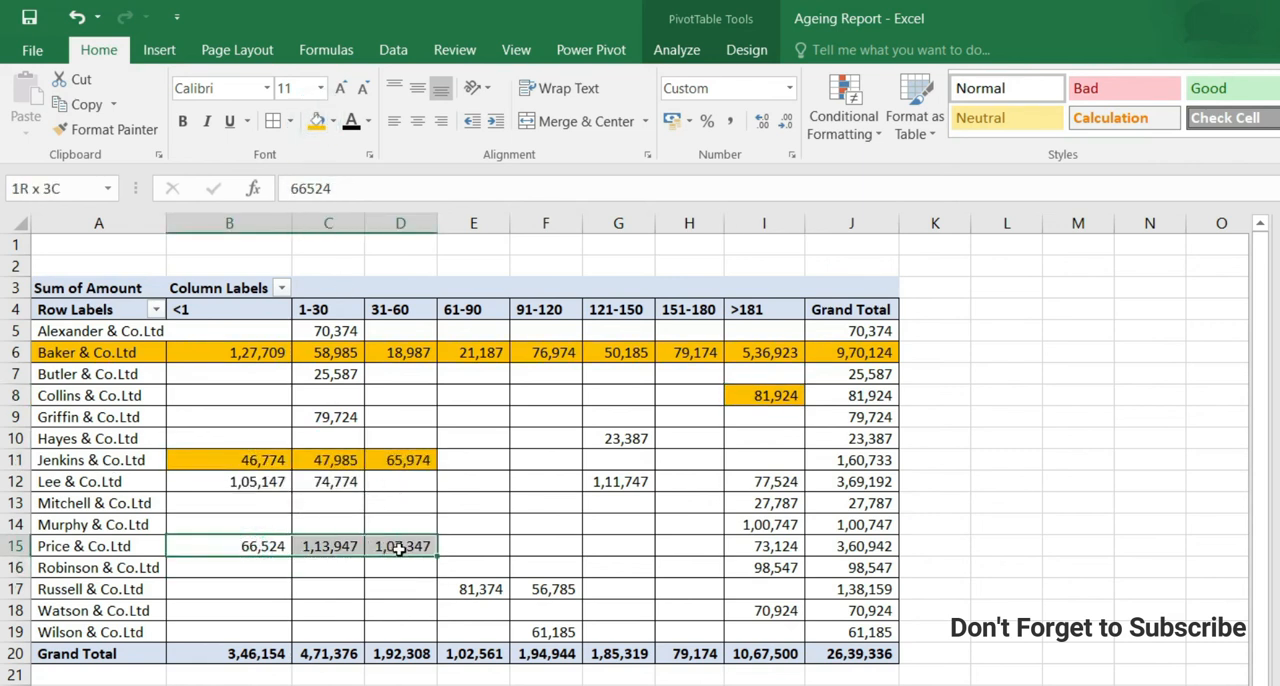
left_click(320, 122)
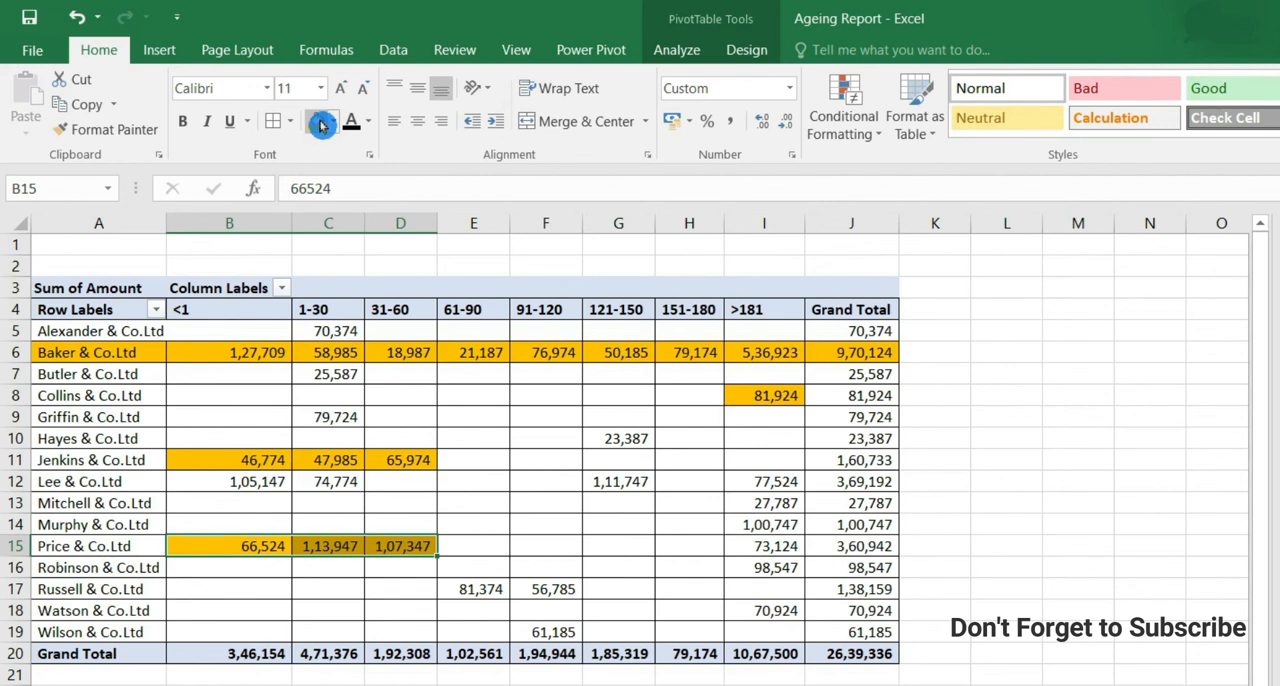
- Check the overall grand total, and highlight the grand total of the >181 group in cell I20 in orange
left_click(862, 658)
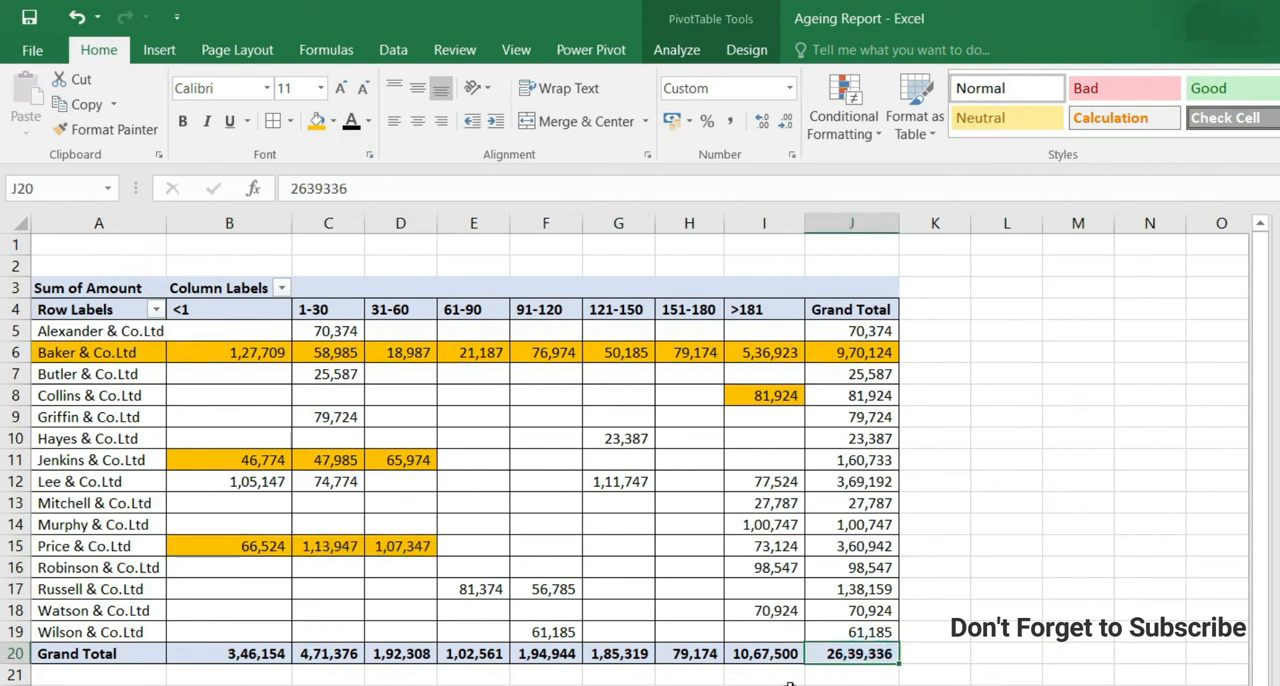
left_click(765, 655)
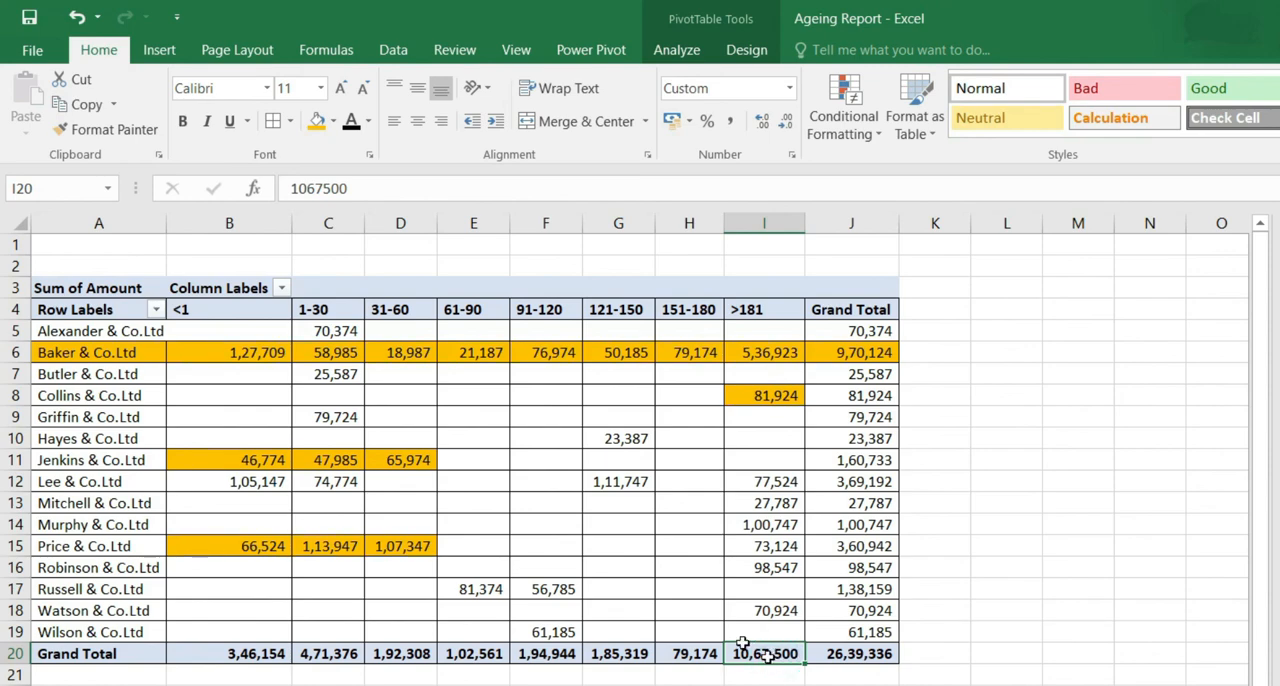
left_click(316, 122)
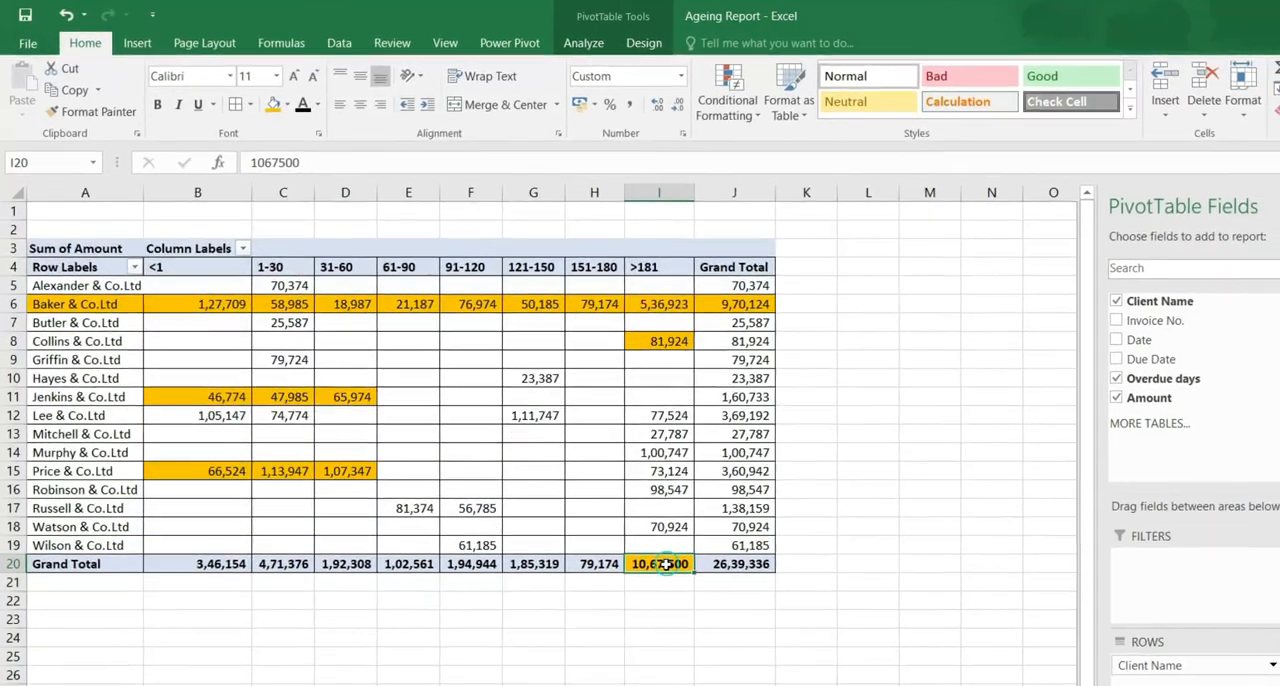
left_click_drag(735, 640, 643, 643)
left_click_drag(548, 550, 639, 545)
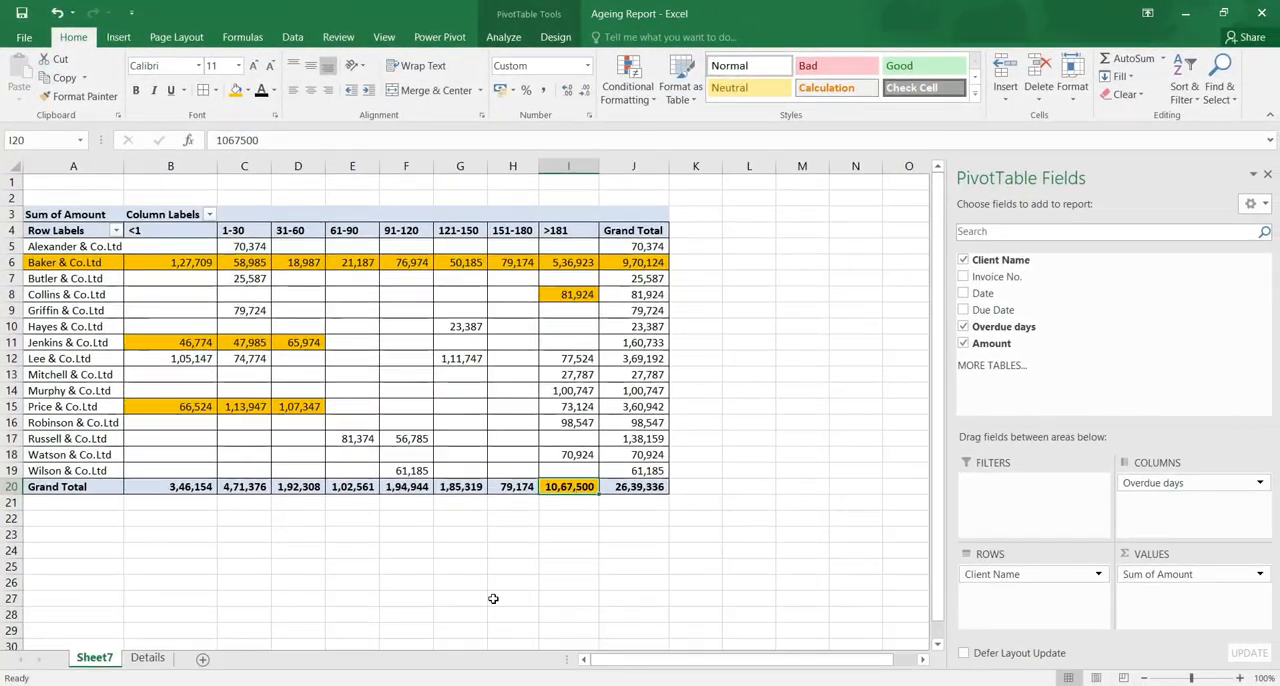